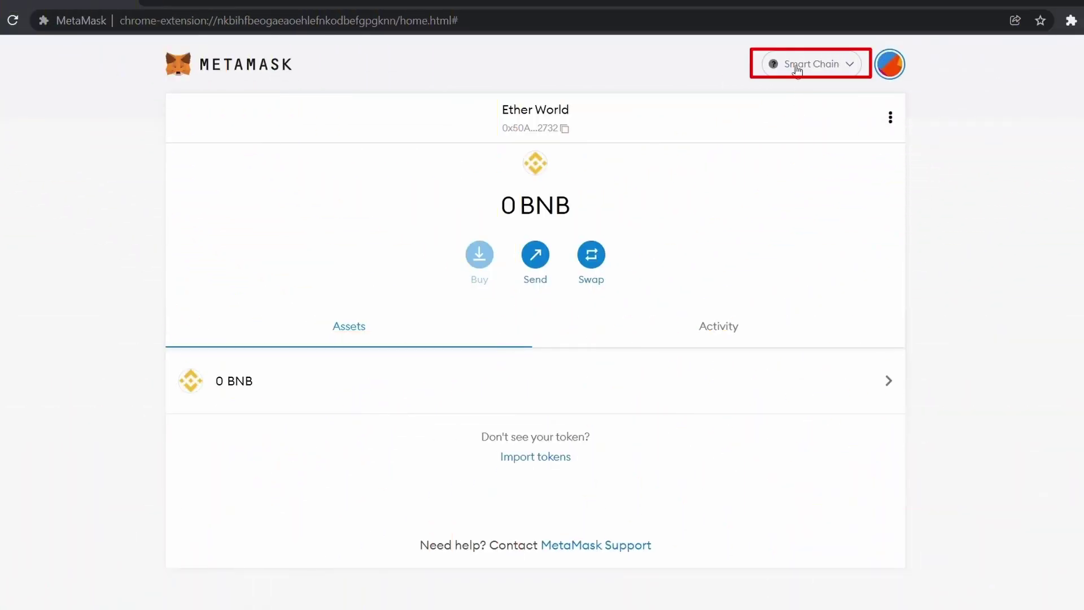
Start a new custom network named 'Smart Chain - Testnet', copying the name from the notes
{"action": "left_click", "coordinate": [797, 68]}
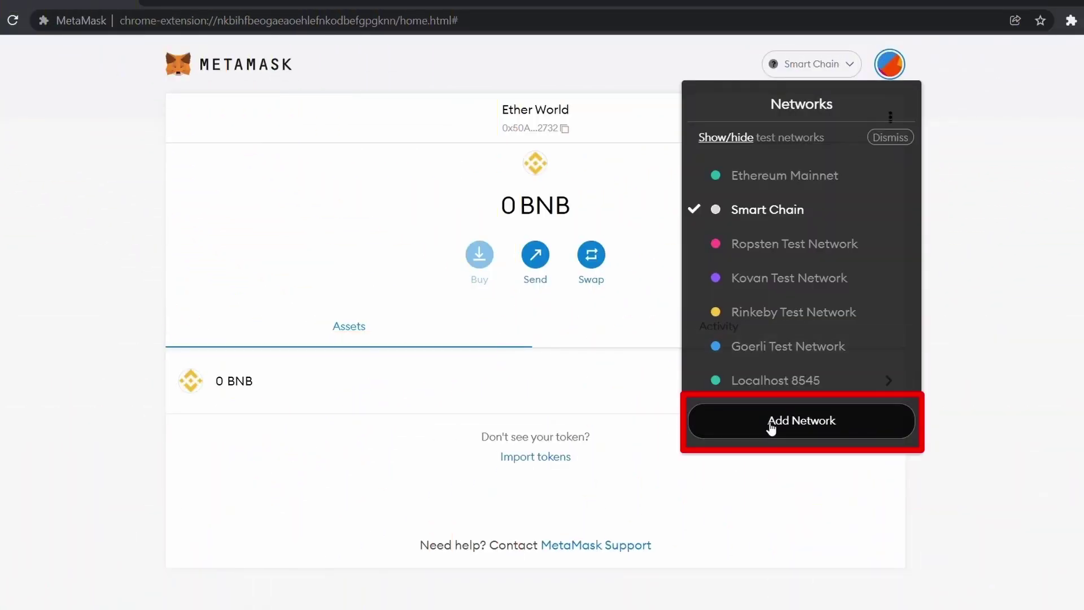
{"action": "left_click", "coordinate": [771, 423]}
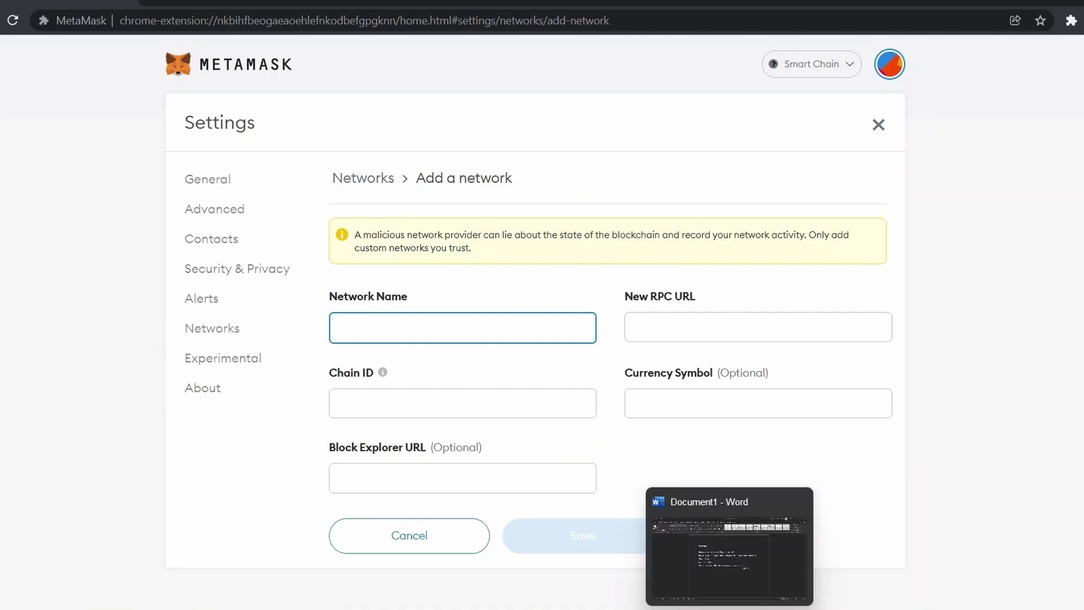
{"action": "left_click", "coordinate": [729, 546]}
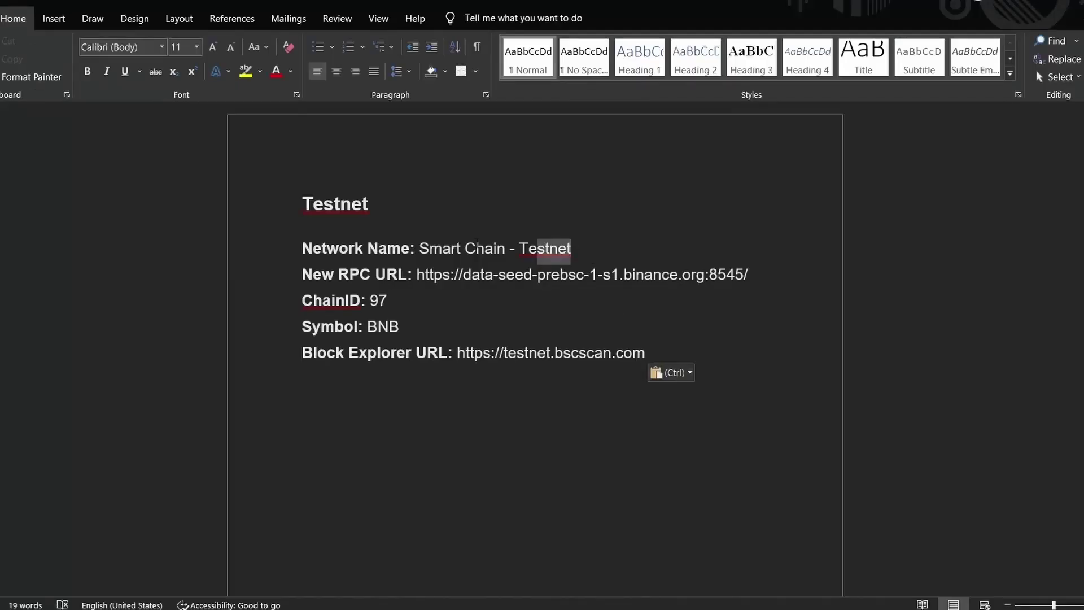
{"action": "left_click_drag", "start_coordinate": [579, 251], "coordinate": [419, 249]}
{"action": "key", "text": "ctrl+c"}
{"action": "key", "text": "alt+Tab"}
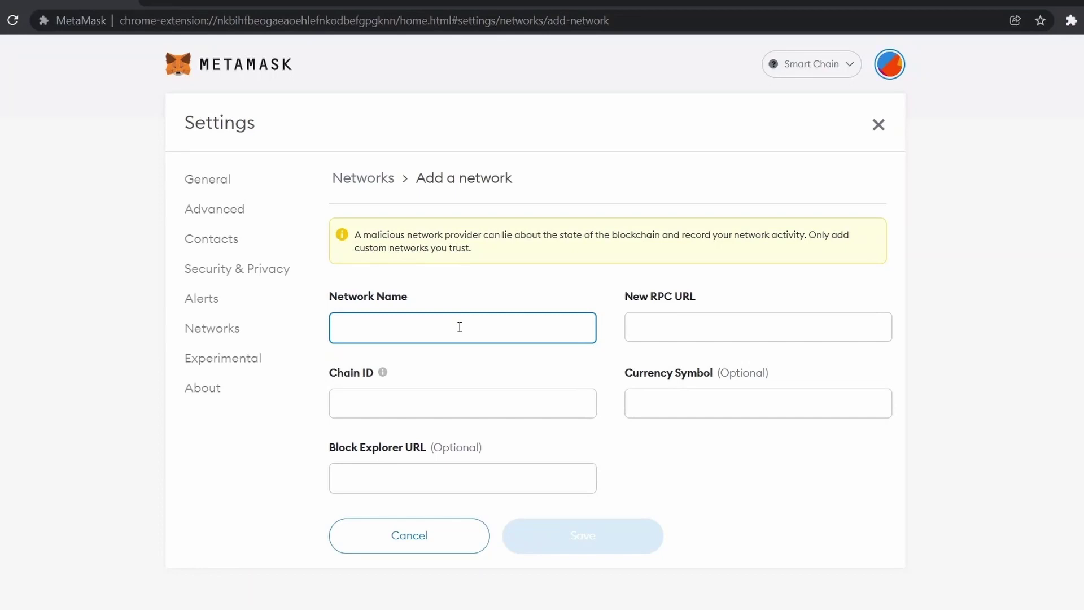
{"action": "key", "text": "ctrl+v"}
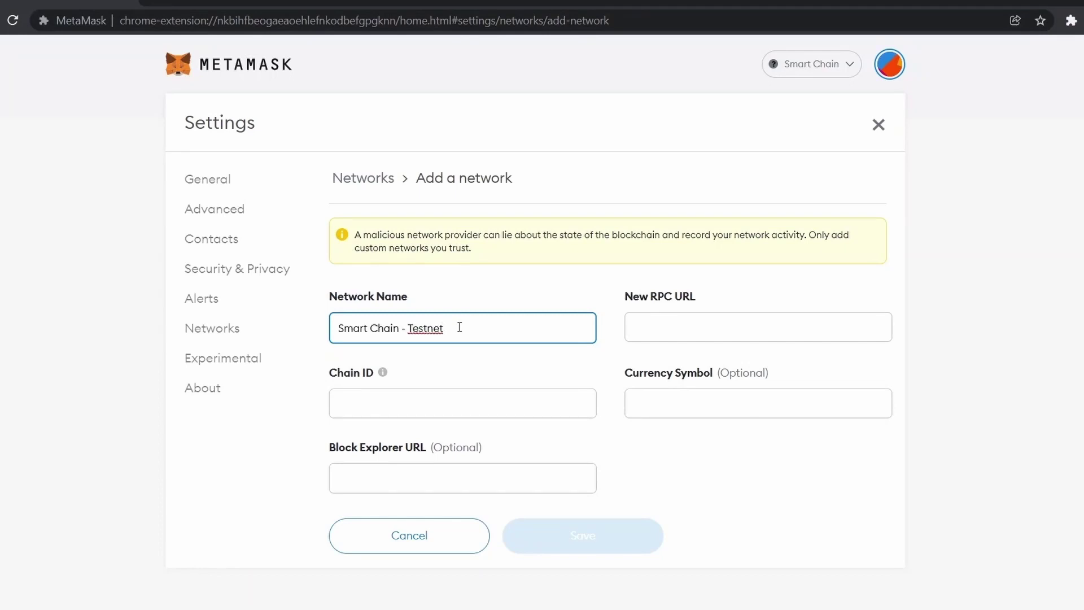
{"action": "key", "text": "alt+Tab"}
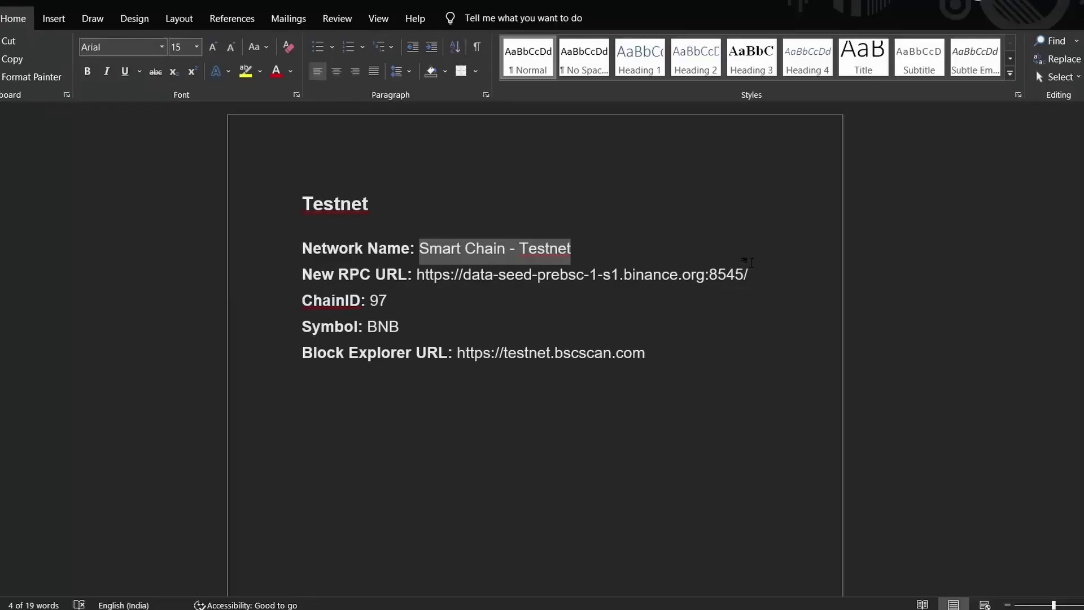
{"action": "left_click_drag", "start_coordinate": [748, 274], "coordinate": [421, 281]}
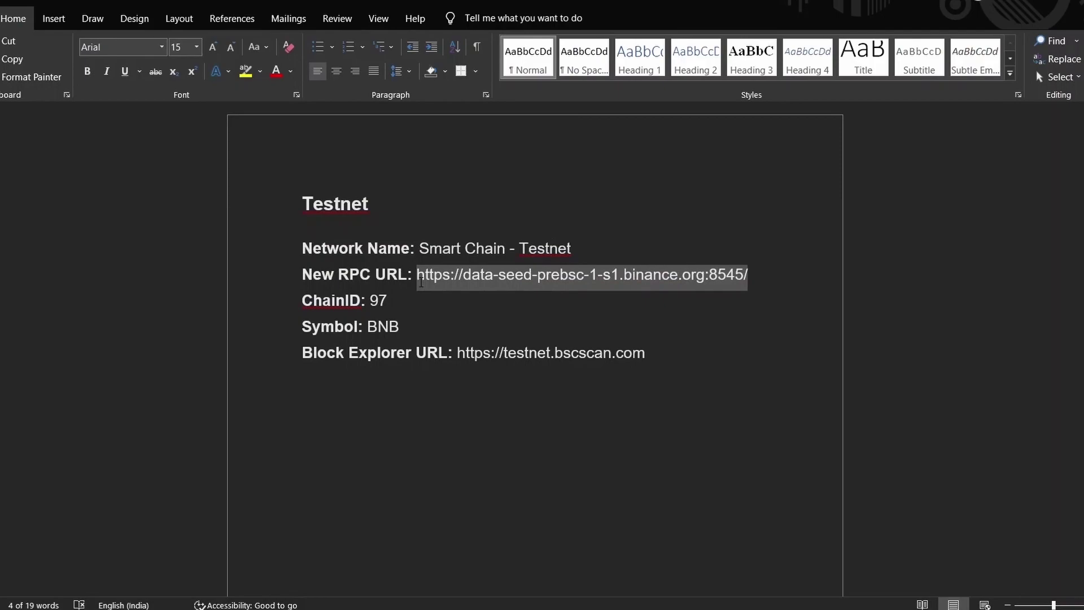
{"action": "key", "text": "alt+Tab"}
{"action": "left_click", "coordinate": [646, 321]}
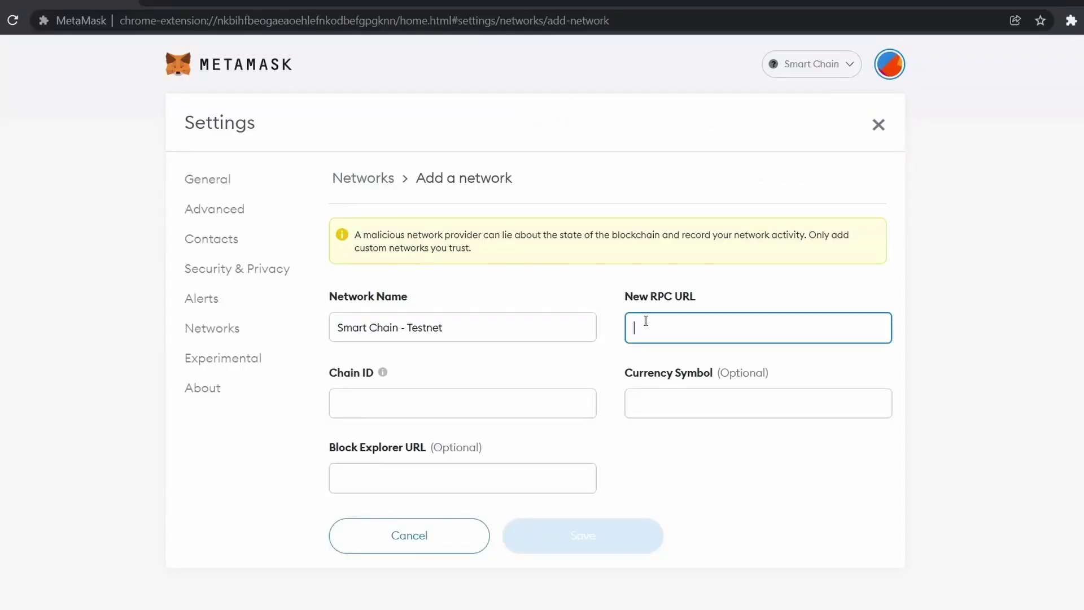
{"action": "type", "text": "https://data-seed-prebsc-1-s1.binance.org:8545/"}
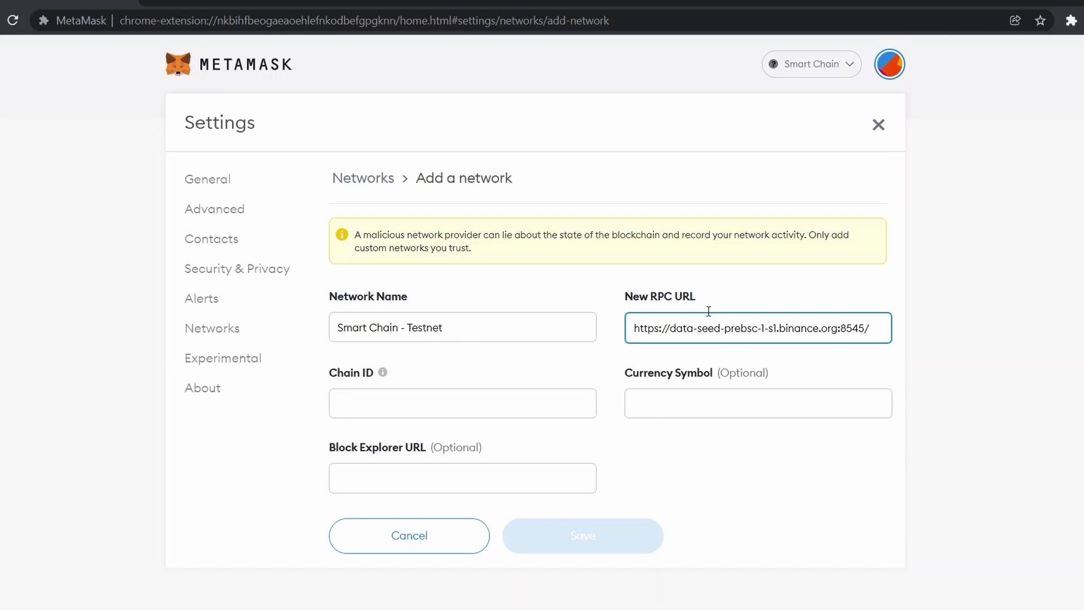
{"action": "key", "text": "alt+Tab"}
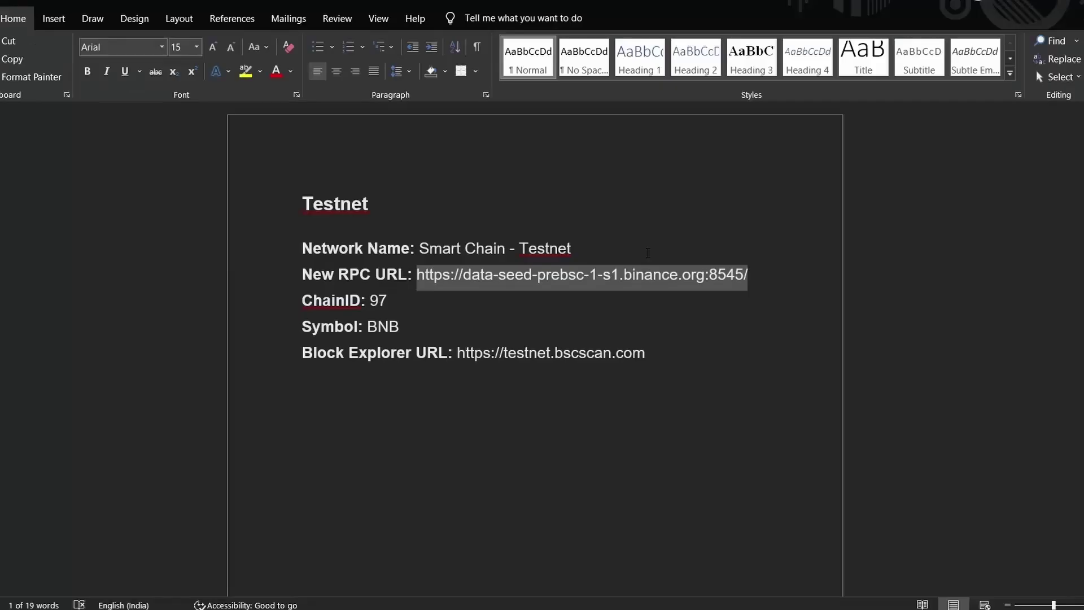
Fill in chain ID 97 and currency symbol BNB from the notes
{"action": "left_click", "coordinate": [386, 302]}
{"action": "double_click", "coordinate": [377, 303]}
{"action": "key", "text": "ctrl+c"}
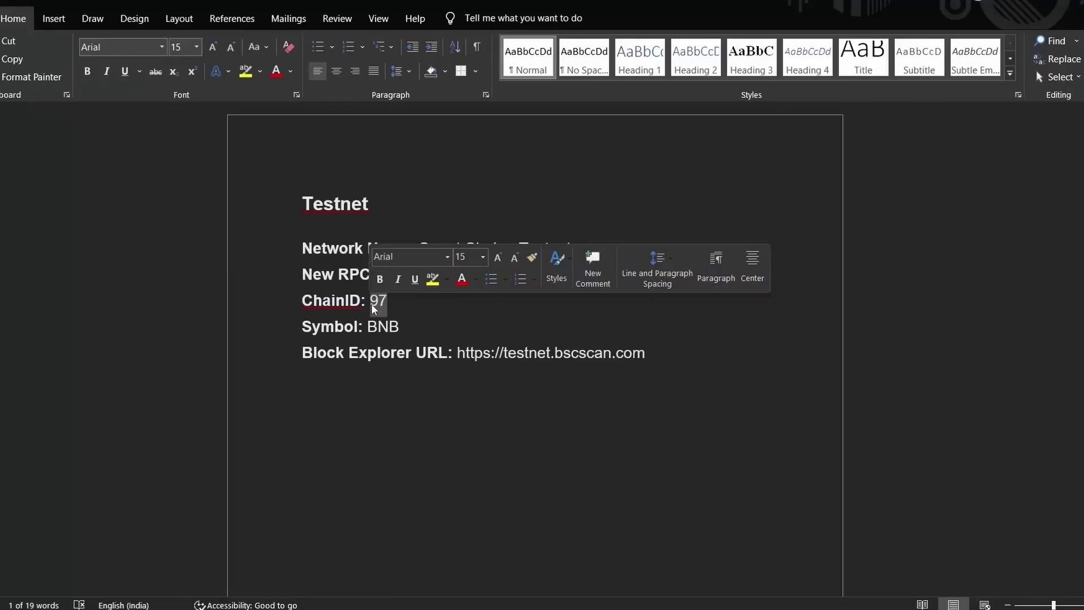
{"action": "key", "text": "alt+Tab"}
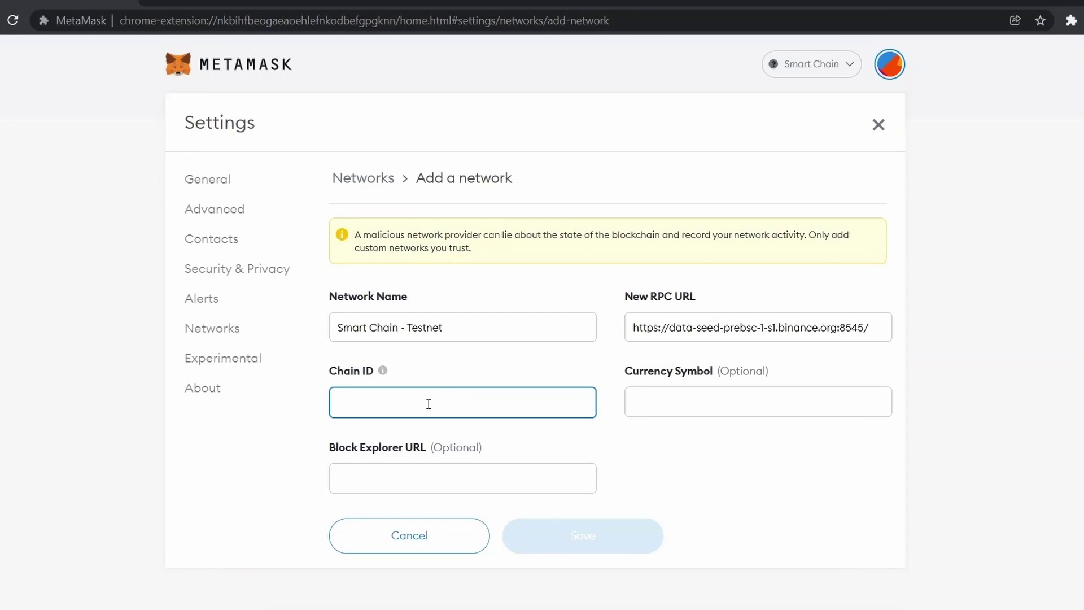
{"action": "key", "text": "ctrl+v"}
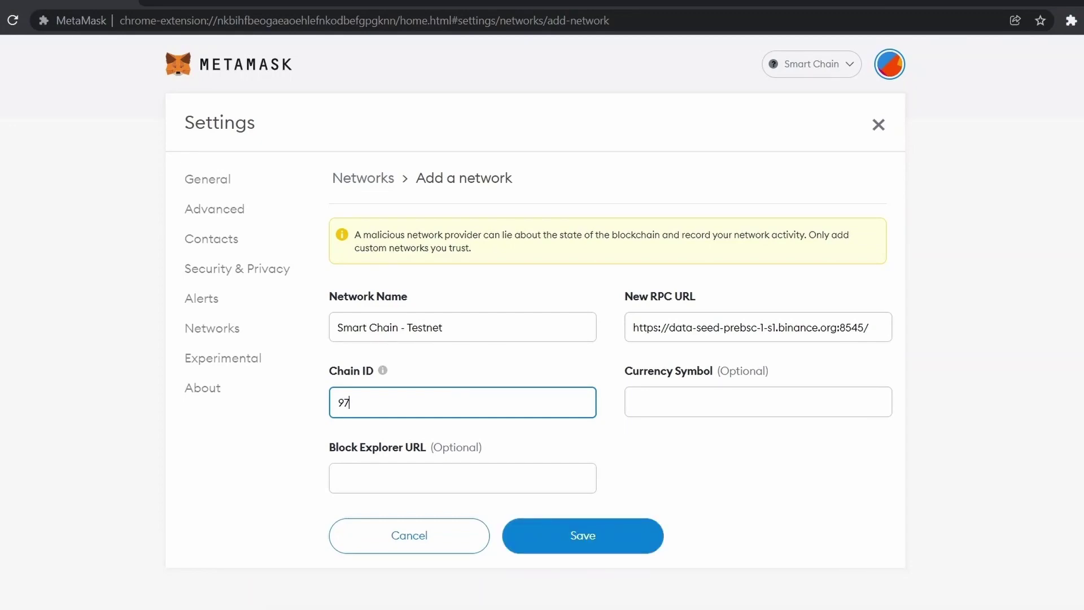
{"action": "key", "text": "alt+Tab"}
{"action": "left_click_drag", "start_coordinate": [398, 327], "coordinate": [367, 327]}
{"action": "key", "text": "ctrl+c"}
{"action": "key", "text": "alt+Tab"}
{"action": "left_click", "coordinate": [685, 393]}
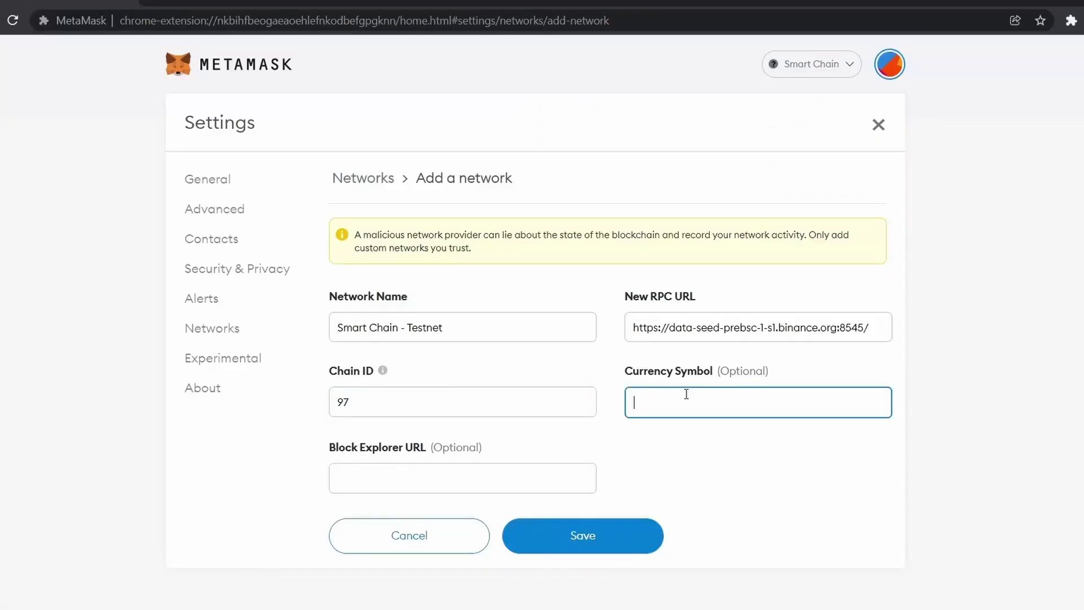
{"action": "key", "text": "ctrl+v"}
Enter the testnet.bscscan.com block explorer URL and save the testnet network
{"action": "key", "text": "alt+Tab"}
{"action": "left_click_drag", "start_coordinate": [645, 352], "coordinate": [467, 363]}
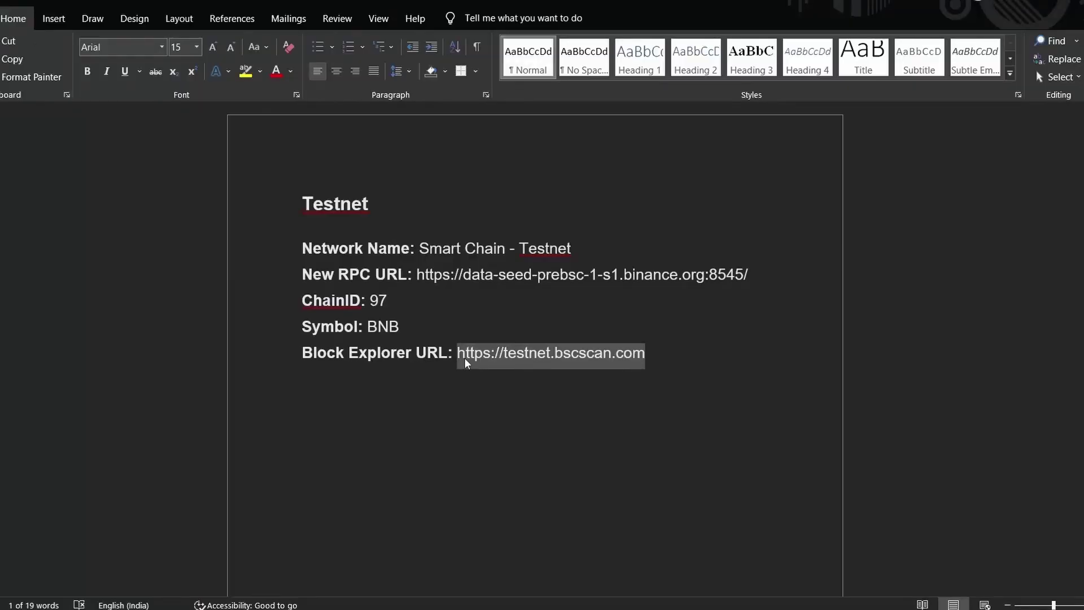
{"action": "key", "text": "ctrl+c"}
{"action": "key", "text": "alt+Tab"}
{"action": "left_click", "coordinate": [495, 473]}
{"action": "key", "text": "ctrl+v"}
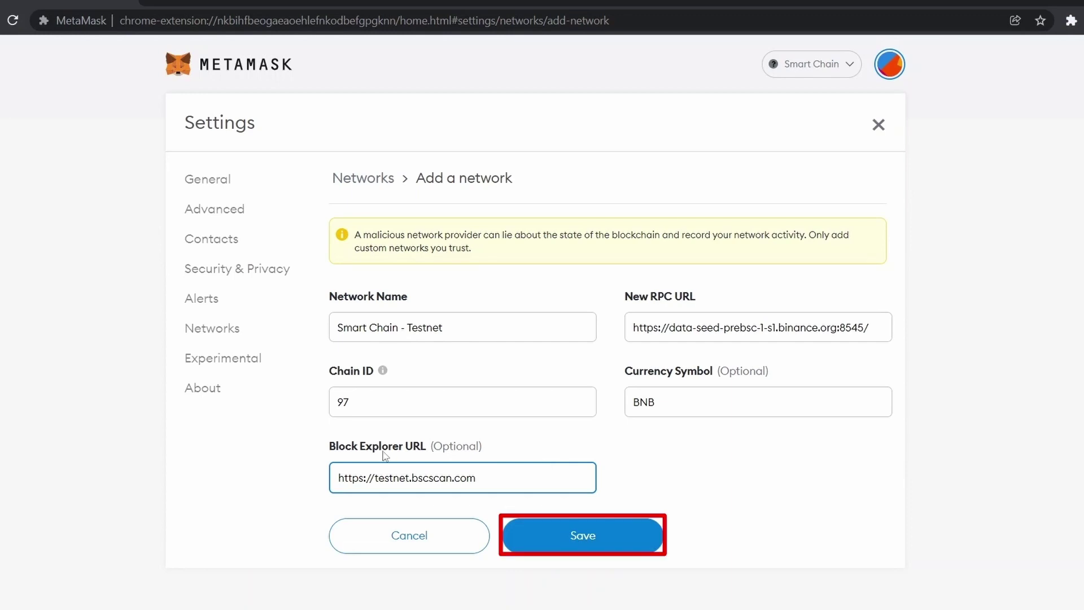
{"action": "left_click", "coordinate": [609, 543]}
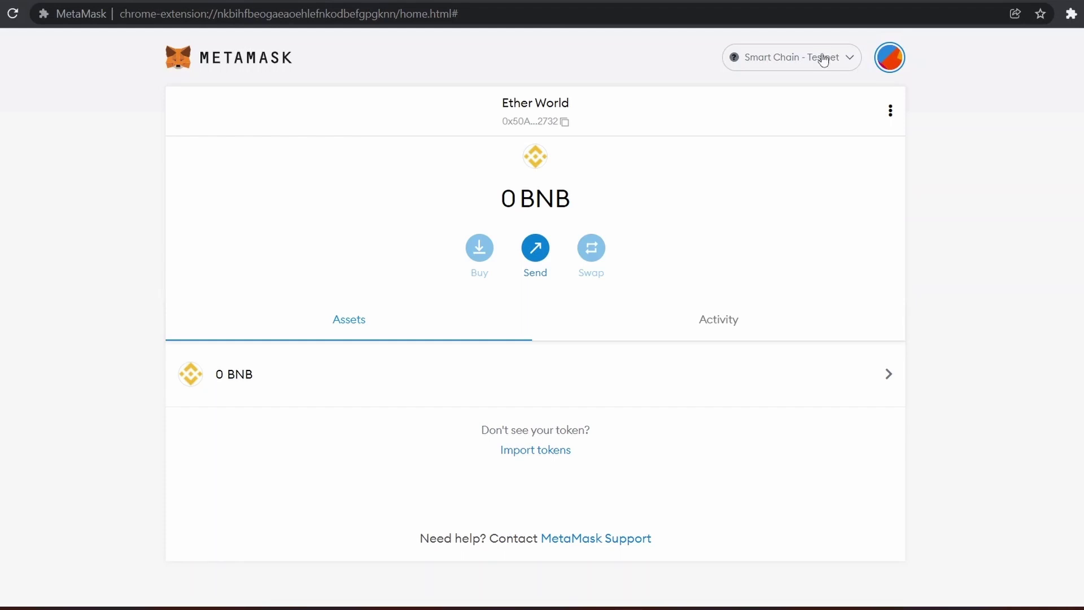
Verify Smart Chain - Testnet is active and copy the Ether World wallet address
{"action": "left_click", "coordinate": [773, 58]}
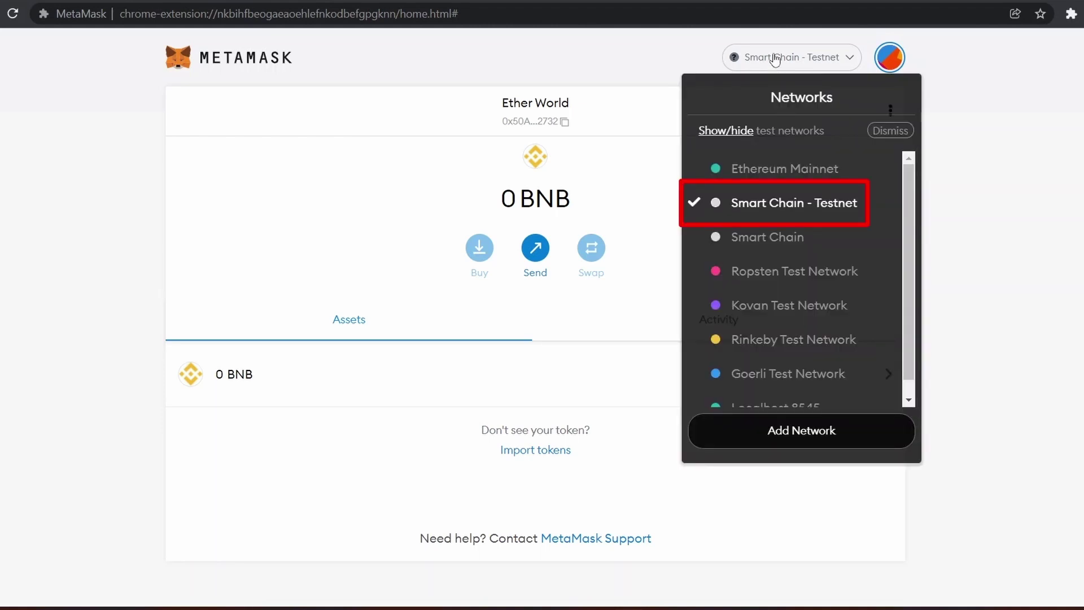
{"action": "left_click", "coordinate": [775, 59]}
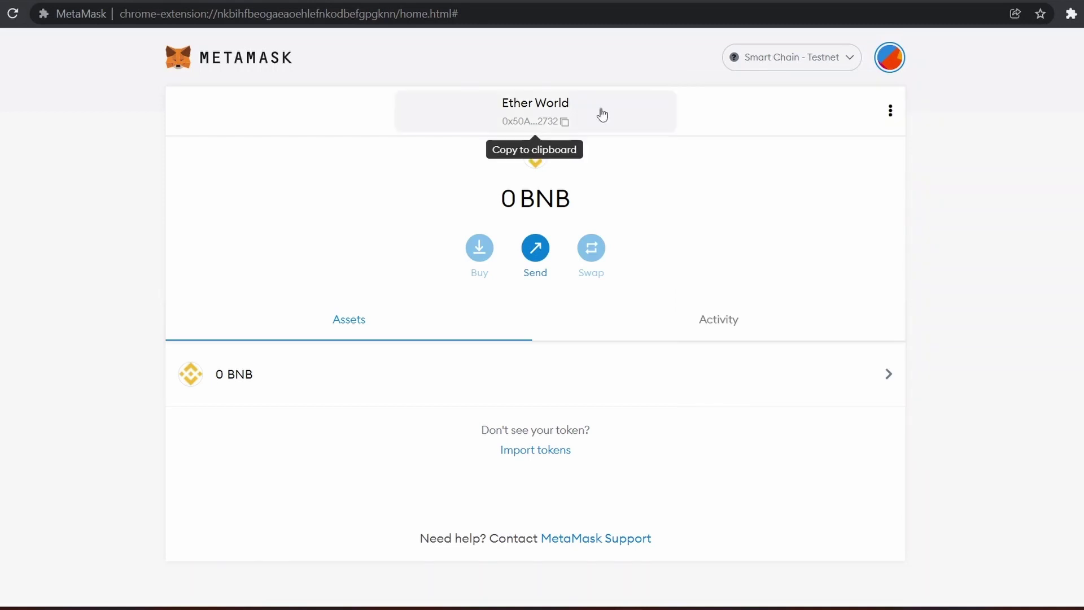
{"action": "left_click", "coordinate": [547, 126]}
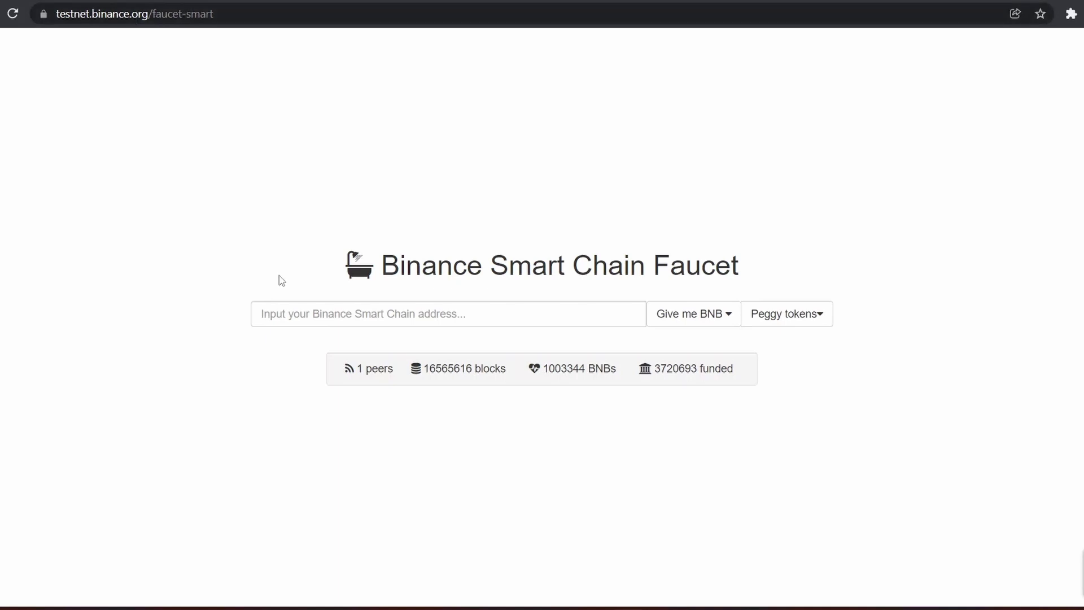
Paste the wallet address into the faucet and request 1 test BNB
{"action": "left_click", "coordinate": [267, 322]}
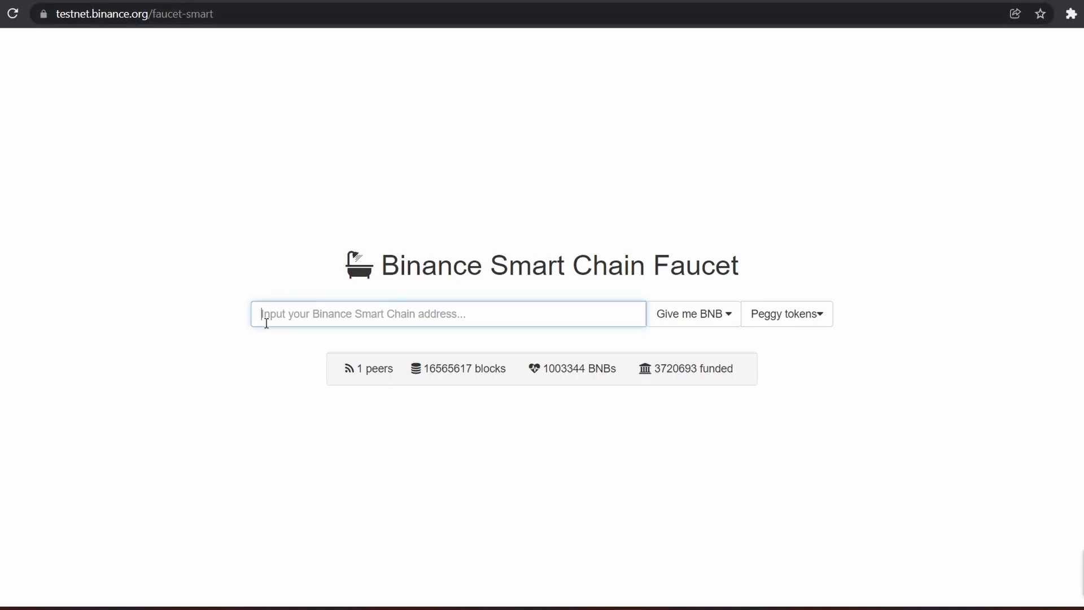
{"action": "key", "text": "ctrl+v"}
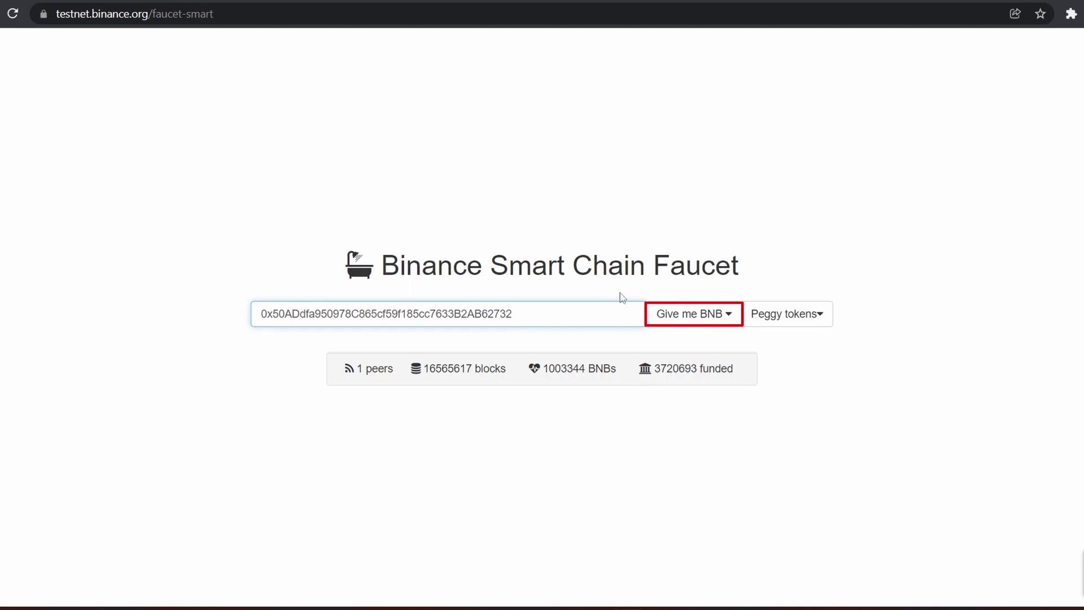
{"action": "left_click", "coordinate": [695, 324]}
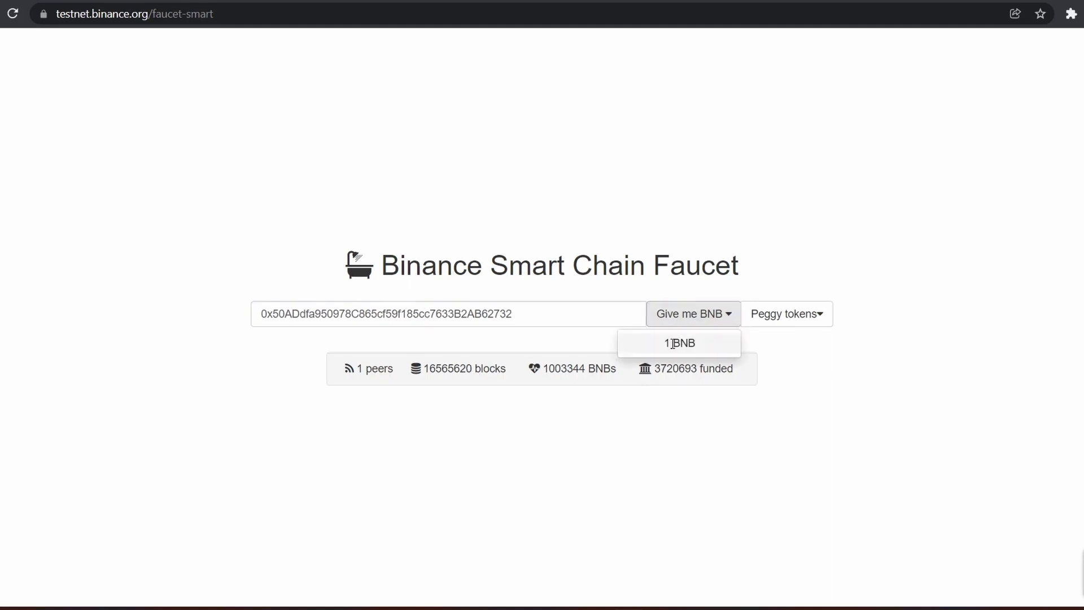
{"action": "left_click", "coordinate": [673, 343]}
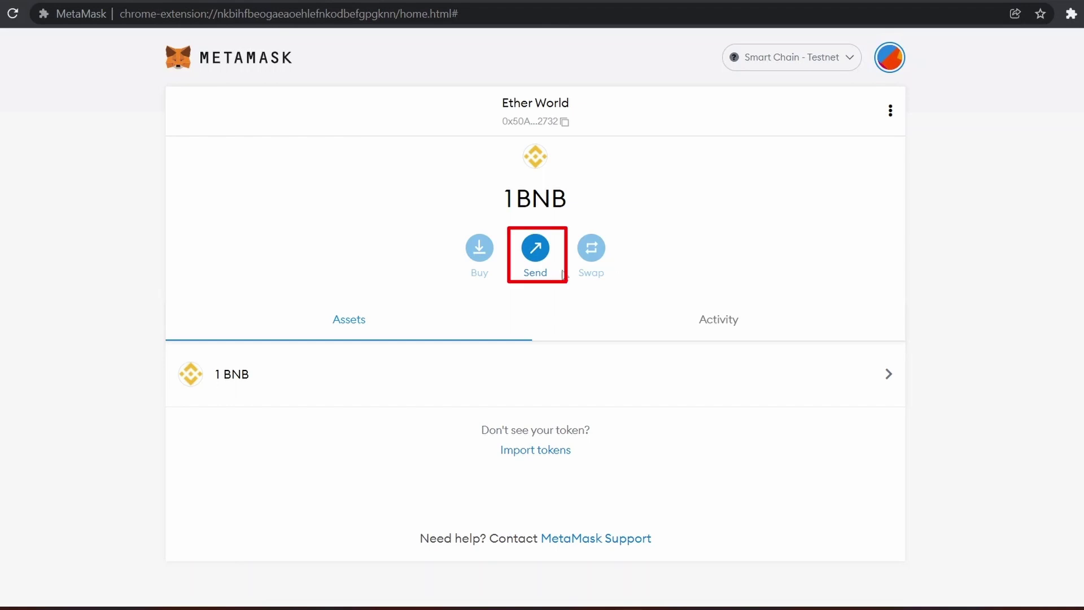
Start a send to the other account's 0x848A… address with amount 0.4 BNB
{"action": "left_click", "coordinate": [535, 253]}
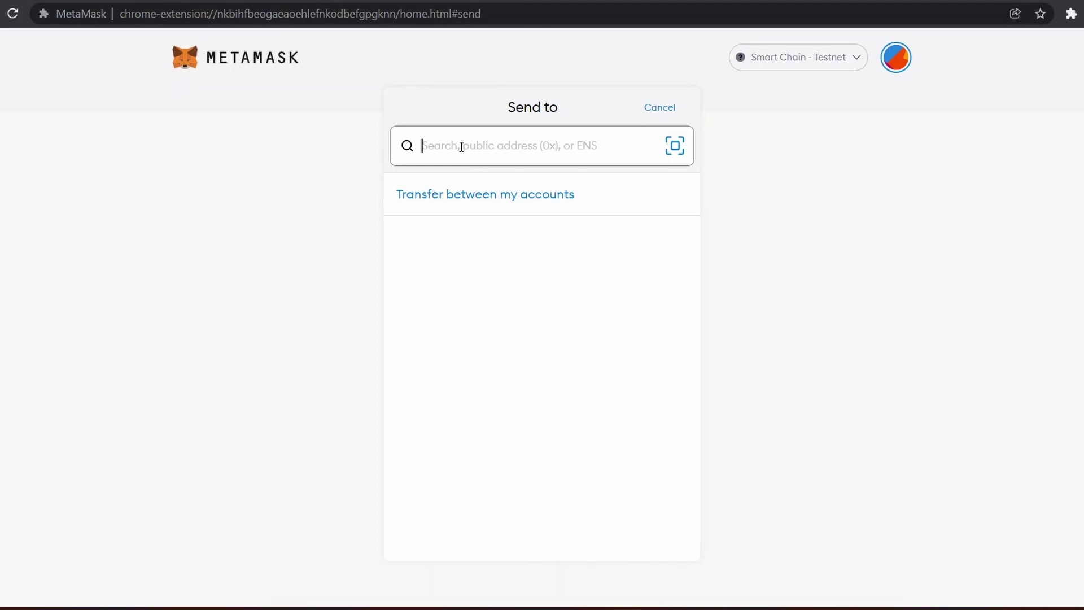
{"action": "key", "text": "ctrl+v"}
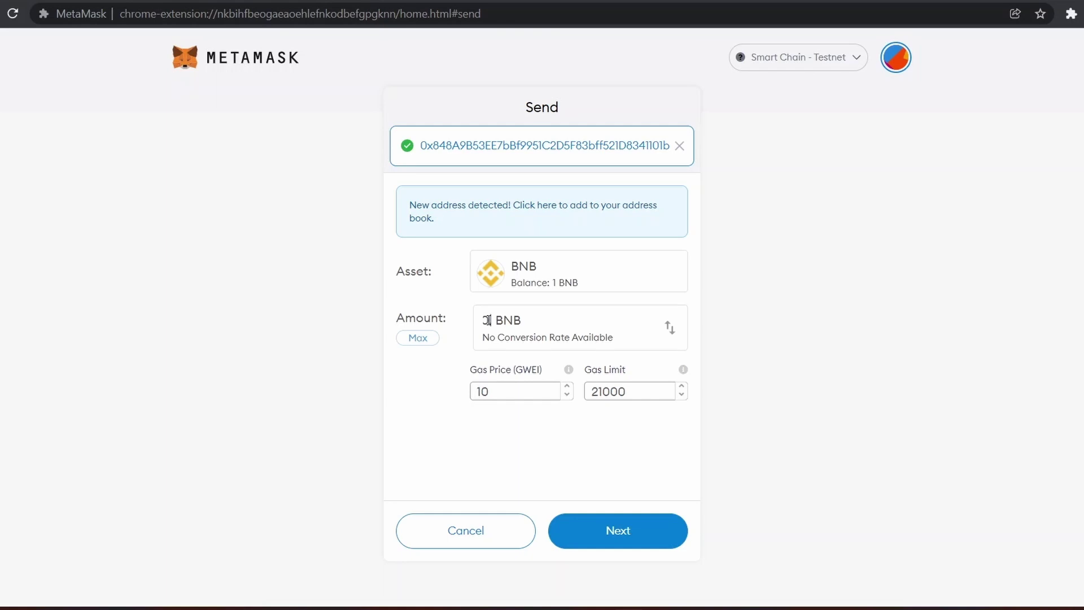
{"action": "type", "text": ".4"}
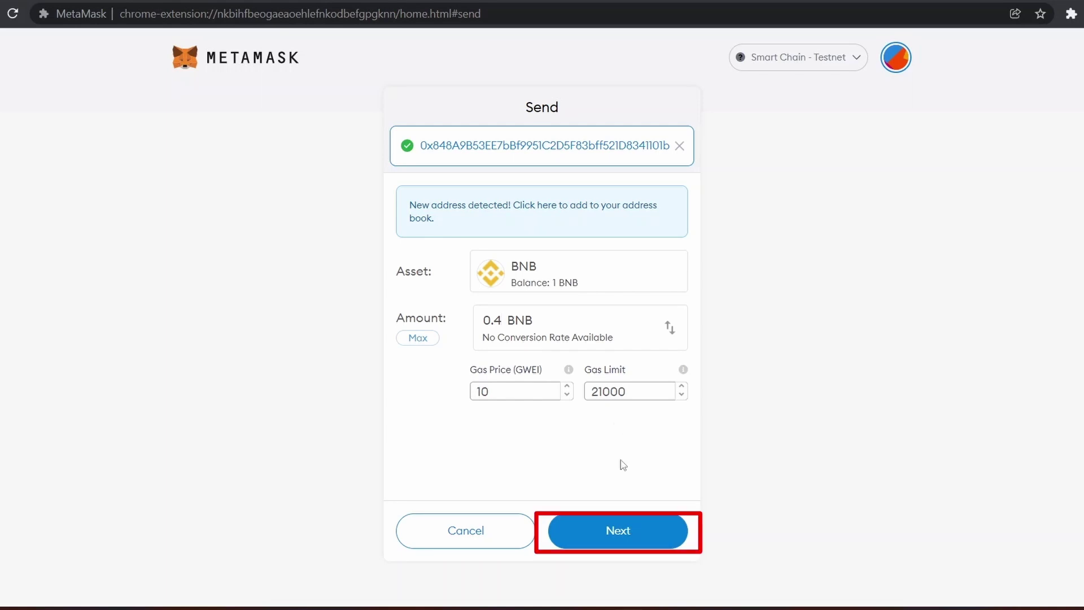
Review and confirm the 0.4 BNB transfer
{"action": "left_click", "coordinate": [622, 531]}
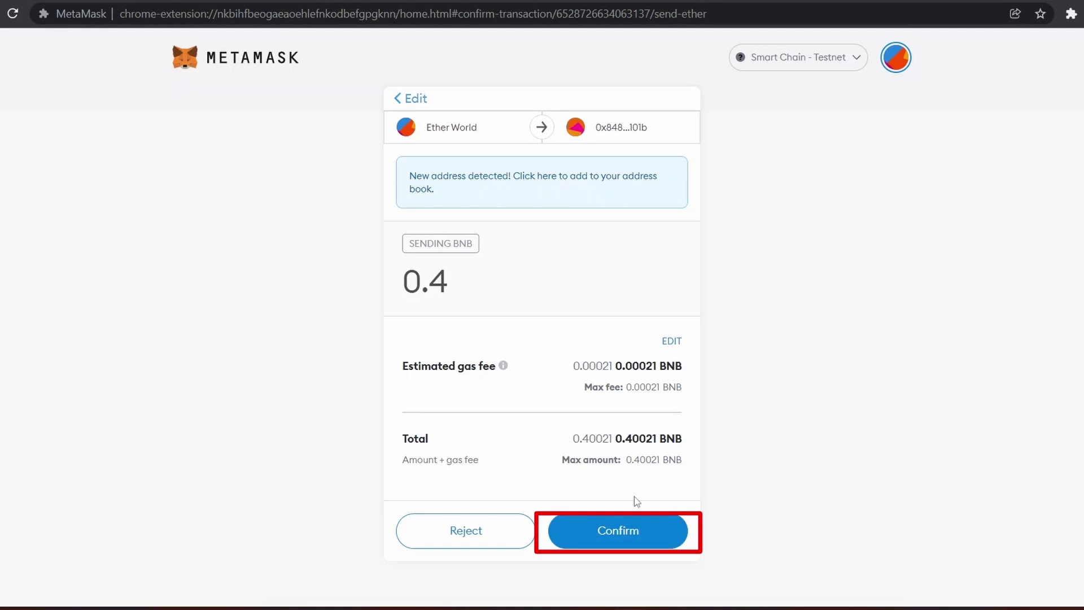
{"action": "left_click", "coordinate": [631, 536]}
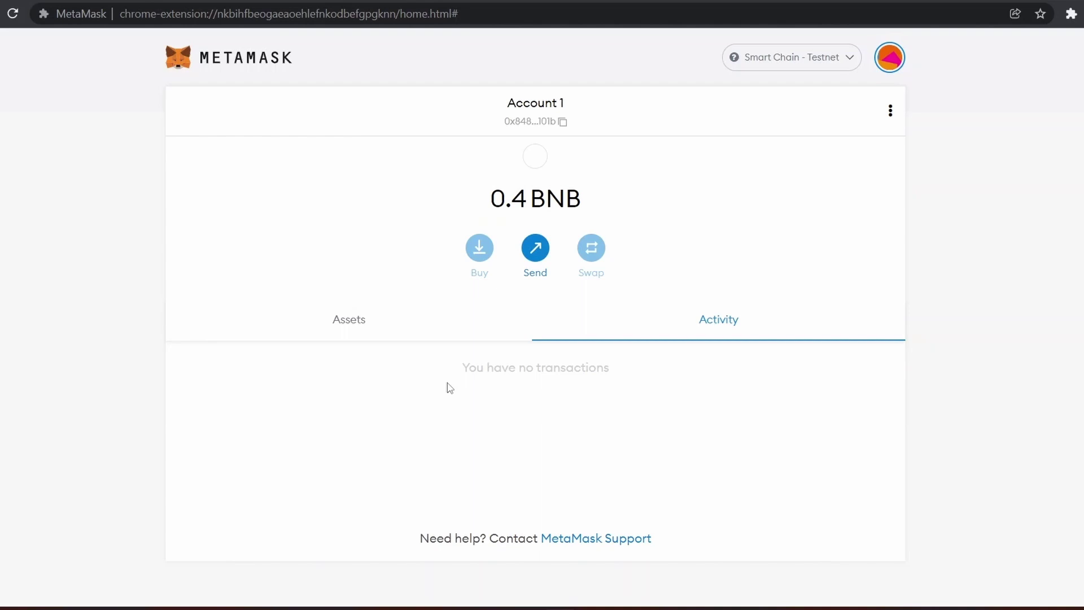
View the 0.4 BNB transfer's details on the BscScan block explorer
{"action": "left_click", "coordinate": [352, 321]}
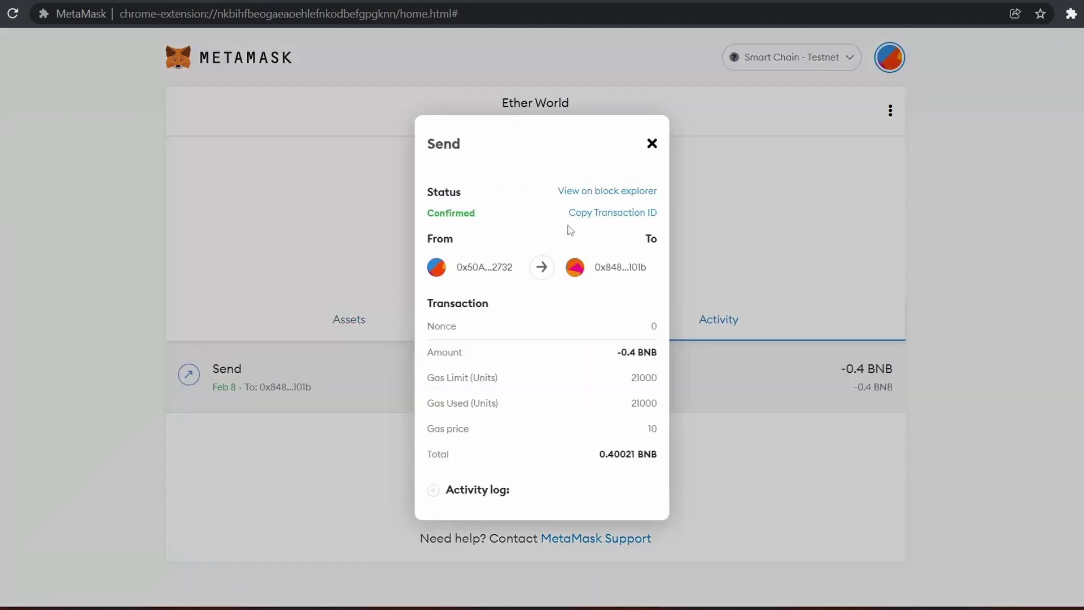
{"action": "left_click", "coordinate": [607, 191]}
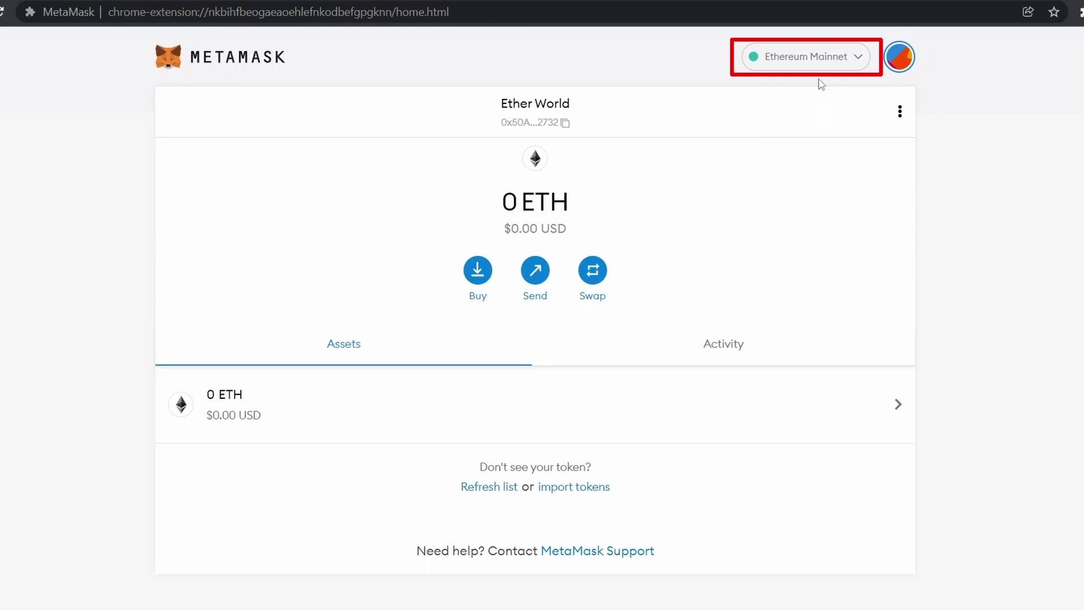
Bring up an empty Add Network form from the network list
{"action": "left_click", "coordinate": [813, 65]}
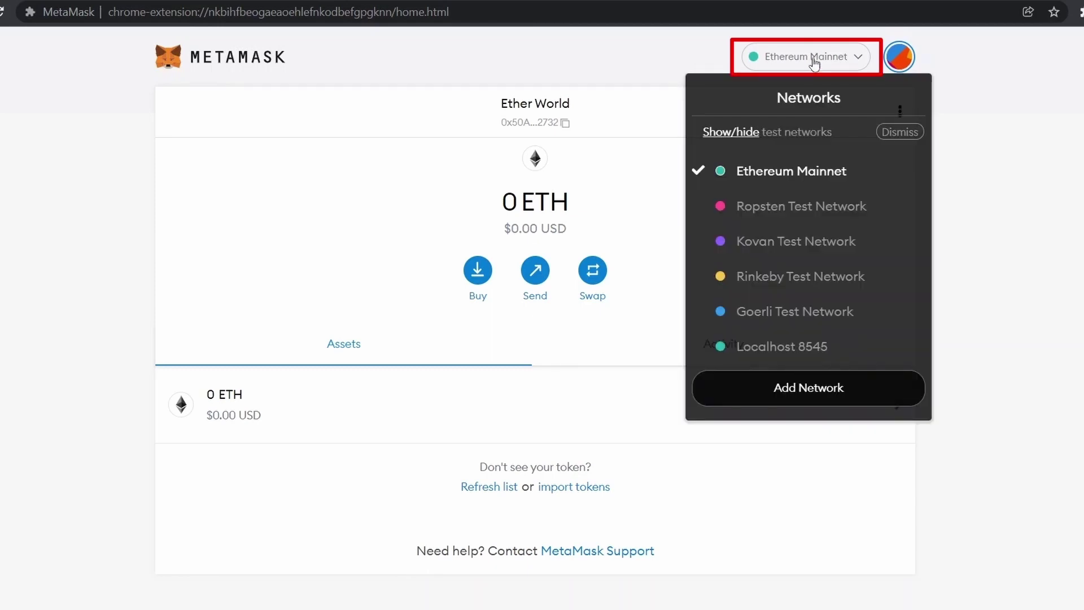
{"action": "left_click", "coordinate": [773, 387]}
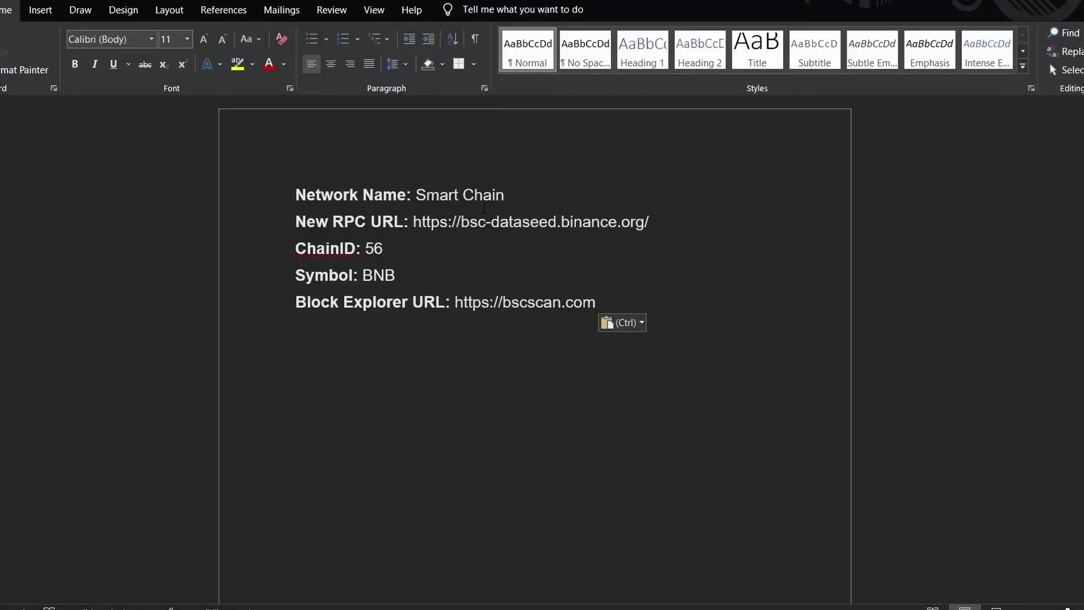
Enter the network name 'Smart Chain' and the bsc-dataseed RPC URL from the notes
{"action": "left_click_drag", "start_coordinate": [510, 194], "coordinate": [416, 194]}
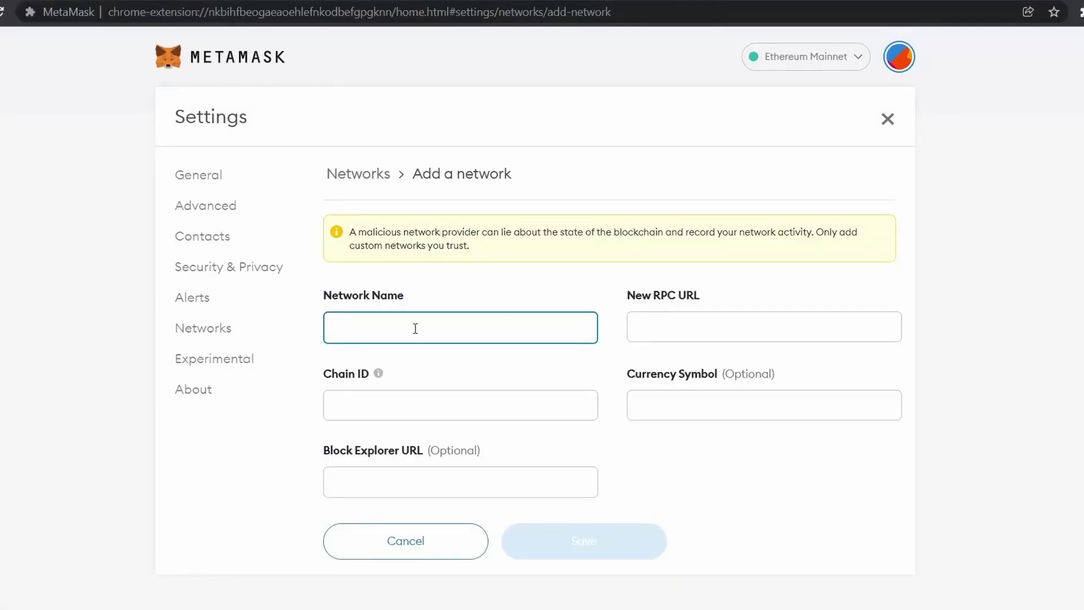
{"action": "key", "text": "ctrl+v"}
{"action": "key", "text": "alt+Tab"}
{"action": "left_click_drag", "start_coordinate": [648, 222], "coordinate": [416, 223]}
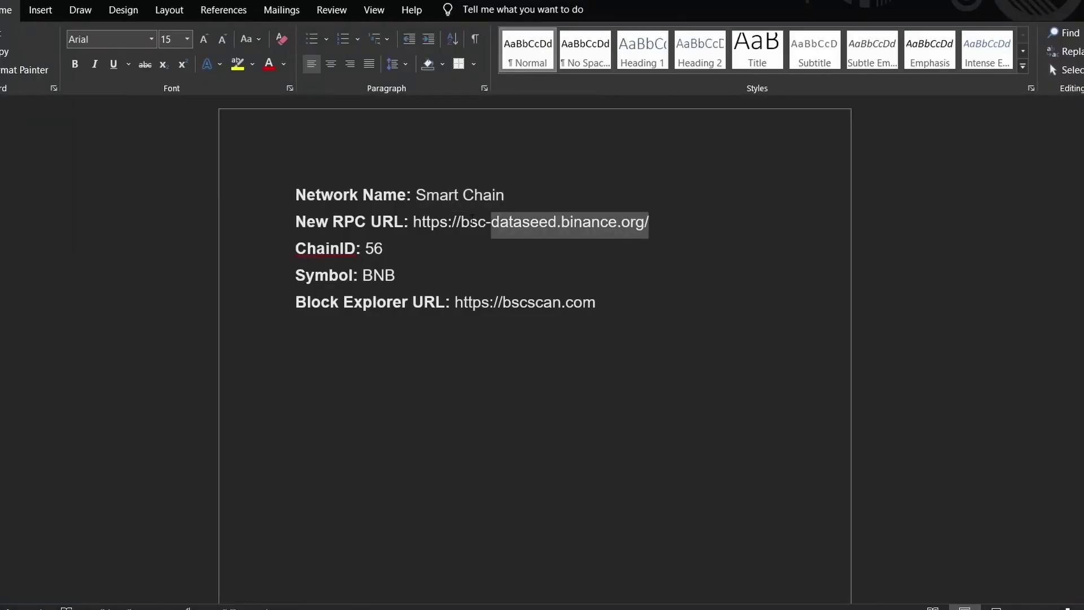
{"action": "key", "text": "alt+Tab"}
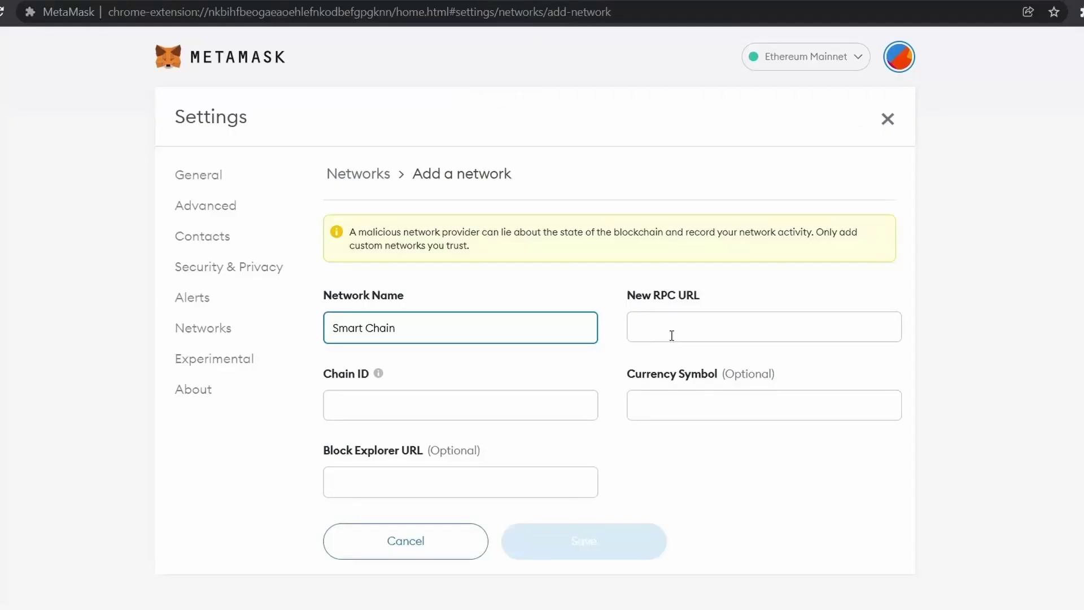
{"action": "left_click", "coordinate": [671, 336]}
{"action": "type", "text": "https://bsc-dataseed.binance.org/"}
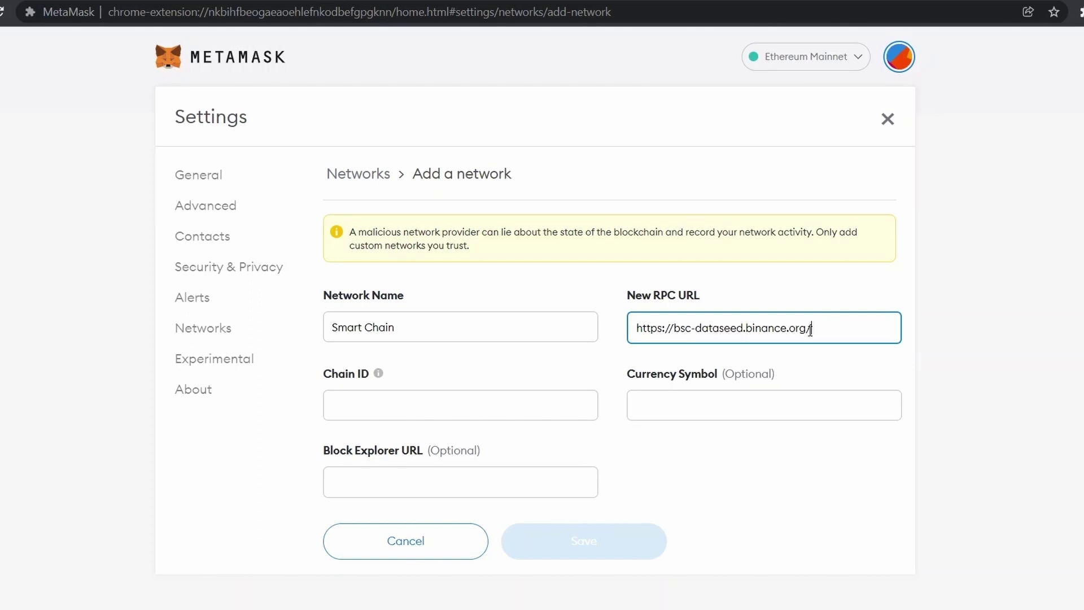
Fill in chain ID 56 and the bscscan.com block explorer URL
{"action": "key", "text": "alt+Tab"}
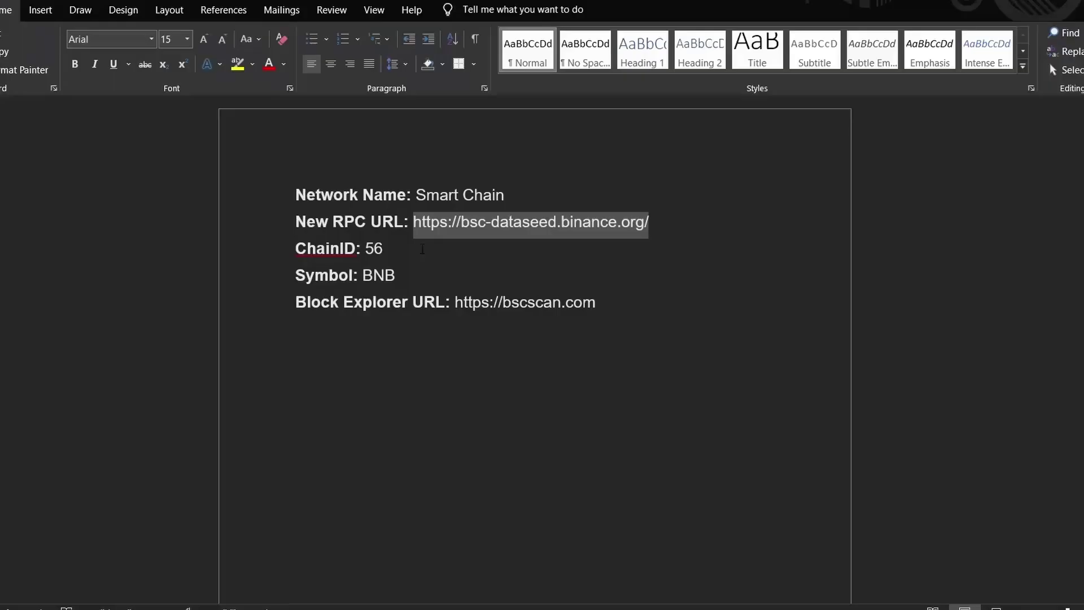
{"action": "left_click_drag", "start_coordinate": [389, 249], "coordinate": [366, 250]}
{"action": "key", "text": "ctrl+c"}
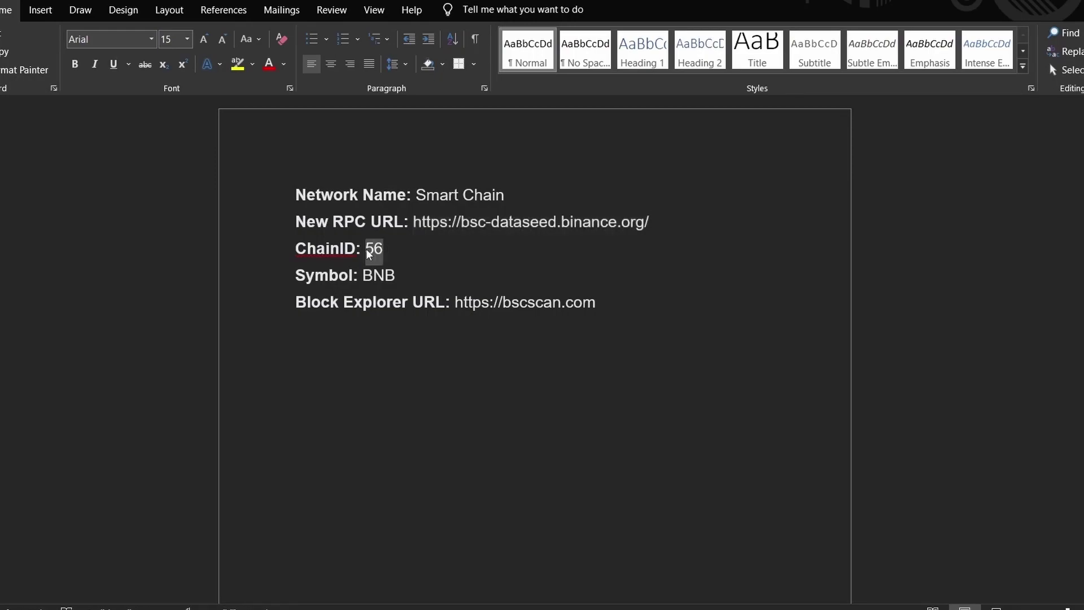
{"action": "key", "text": "alt+Tab"}
{"action": "left_click", "coordinate": [419, 398]}
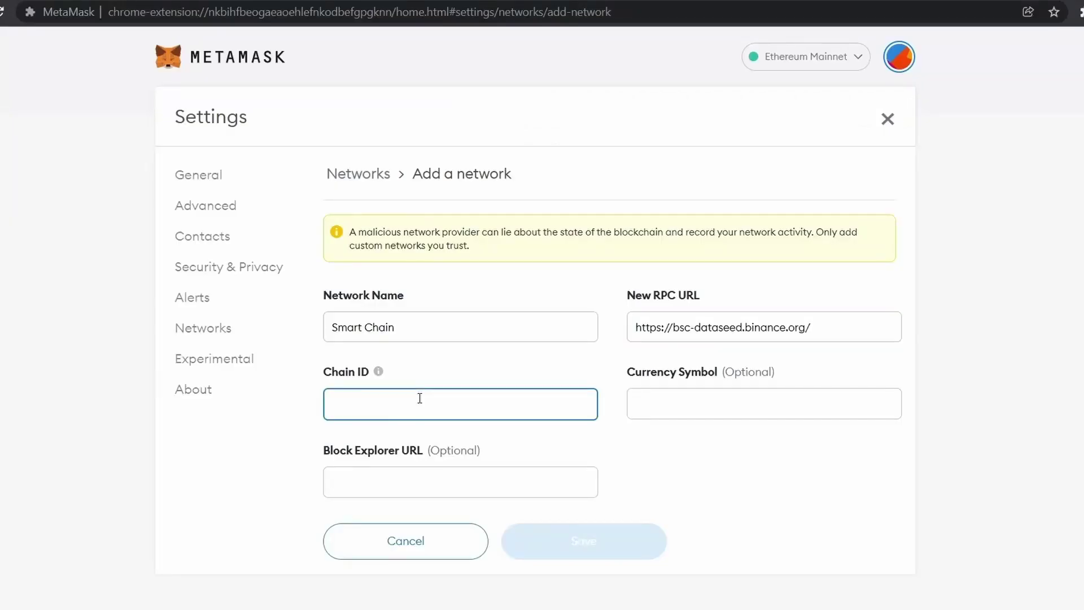
{"action": "key", "text": "ctrl+v"}
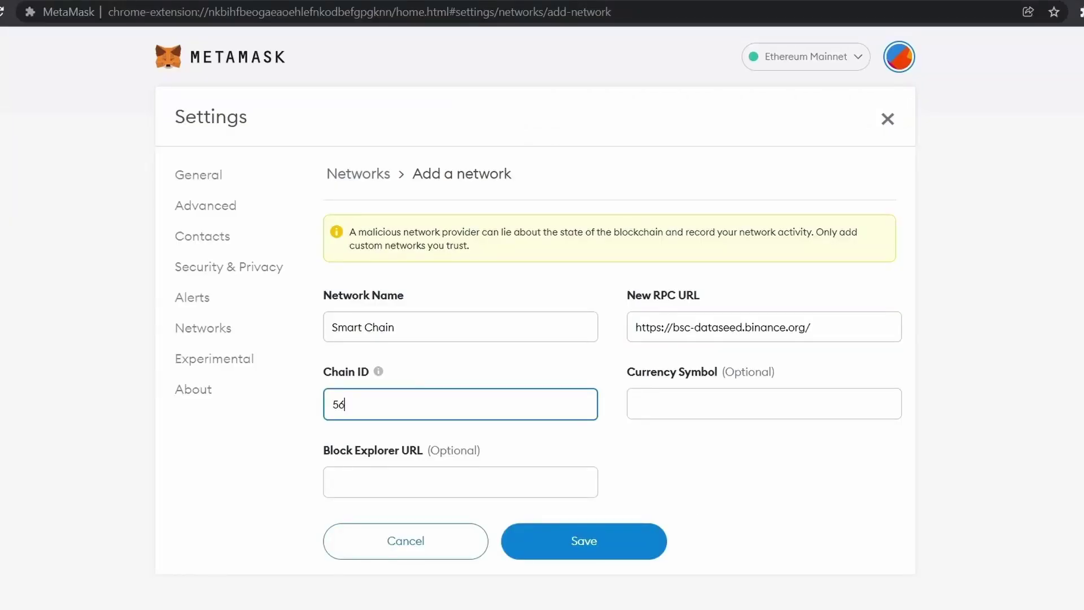
{"action": "key", "text": "alt+Tab"}
{"action": "left_click_drag", "start_coordinate": [622, 294], "coordinate": [455, 302]}
{"action": "key", "text": "ctrl+c"}
{"action": "key", "text": "alt+Tab"}
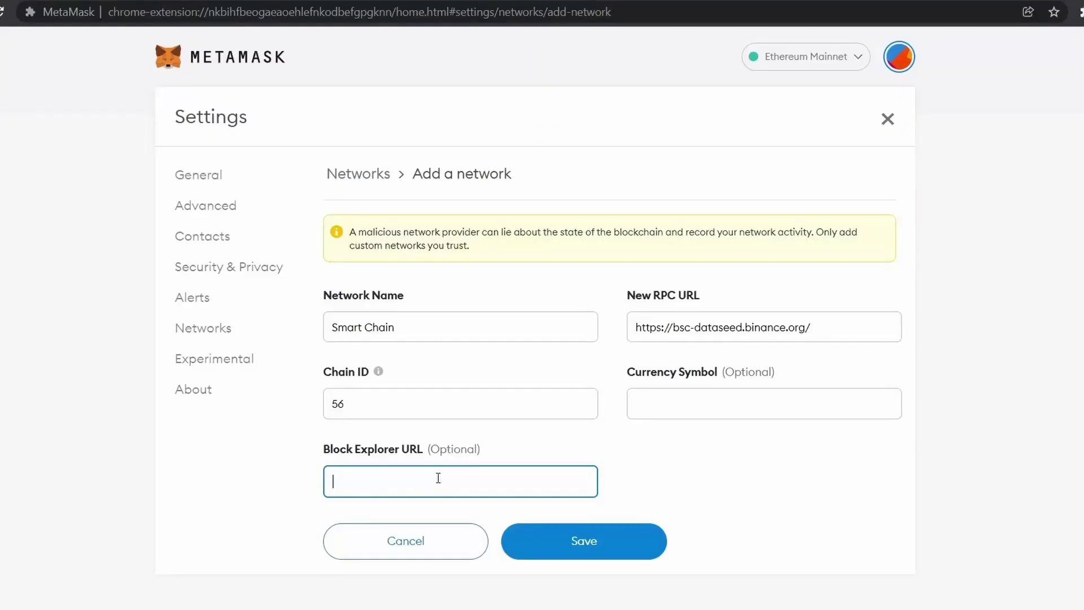
{"action": "key", "text": "ctrl+v"}
Set the currency symbol to BNB, copied from the notes
{"action": "key", "text": "alt+Tab"}
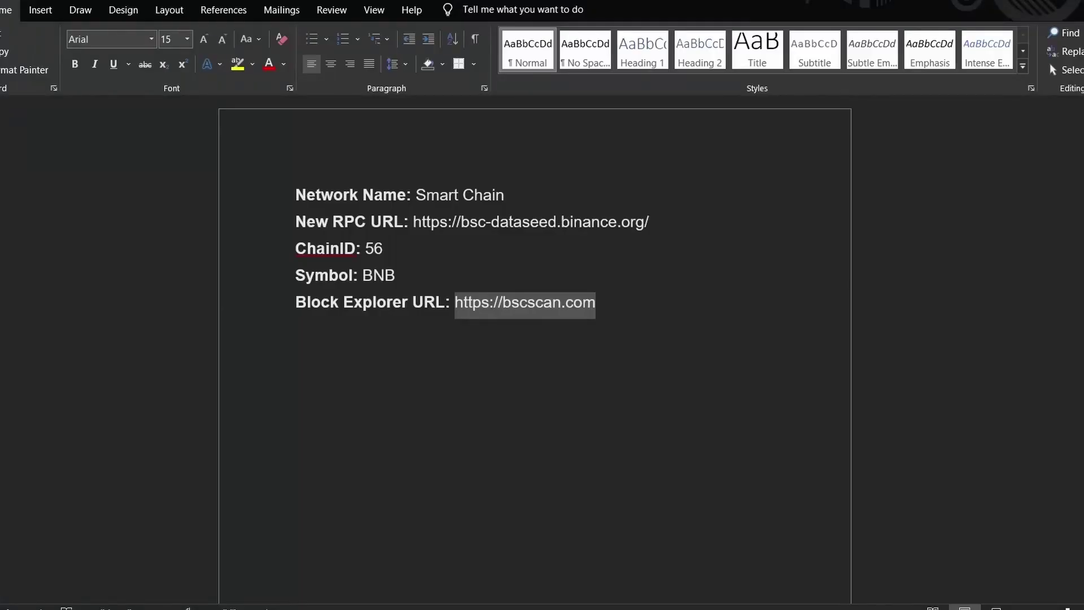
{"action": "double_click", "coordinate": [379, 274]}
{"action": "key", "text": "ctrl+c"}
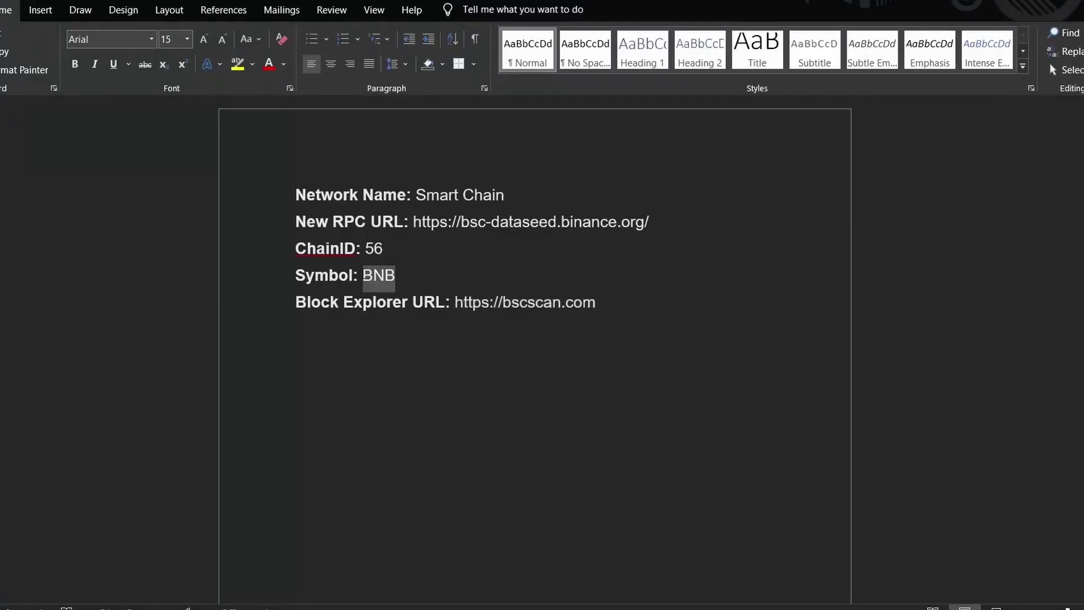
{"action": "key", "text": "alt+Tab"}
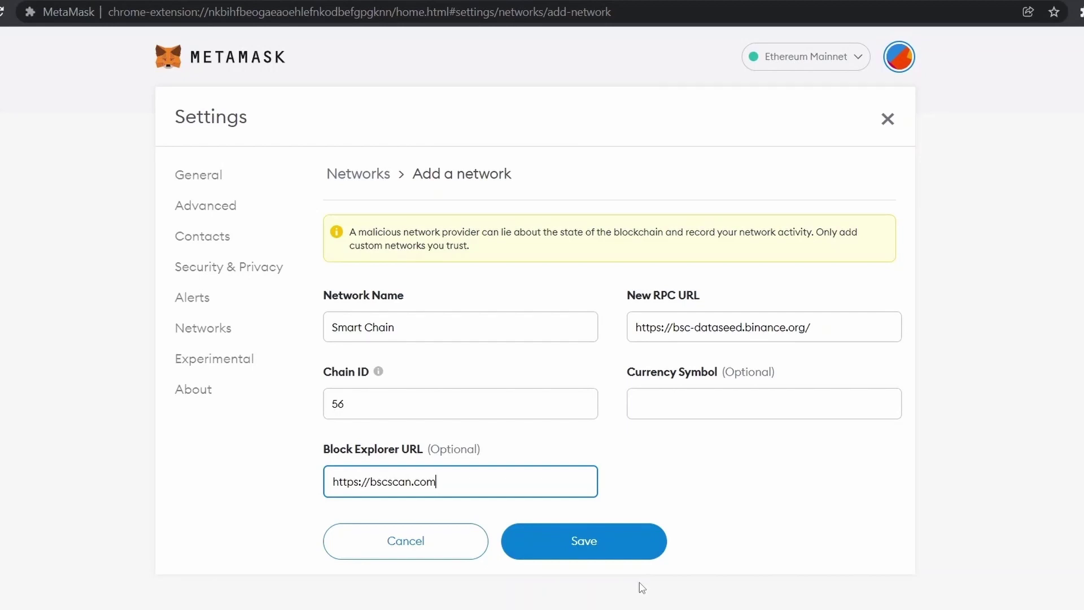
{"action": "left_click", "coordinate": [688, 405]}
{"action": "key", "text": "ctrl+v"}
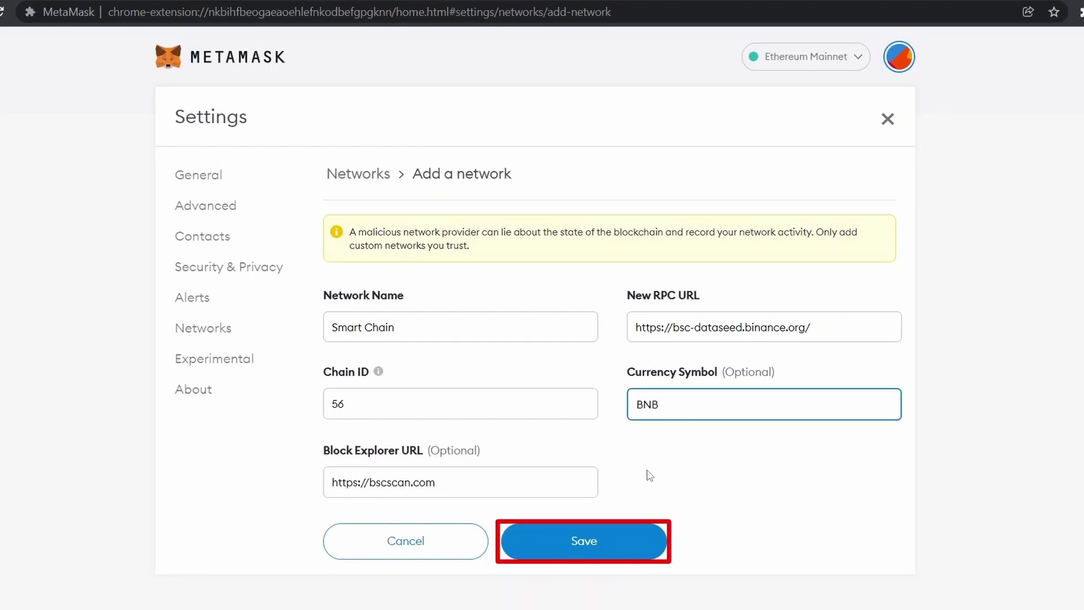
Save the Smart Chain network and confirm it is selected in the network list
{"action": "left_click", "coordinate": [594, 542]}
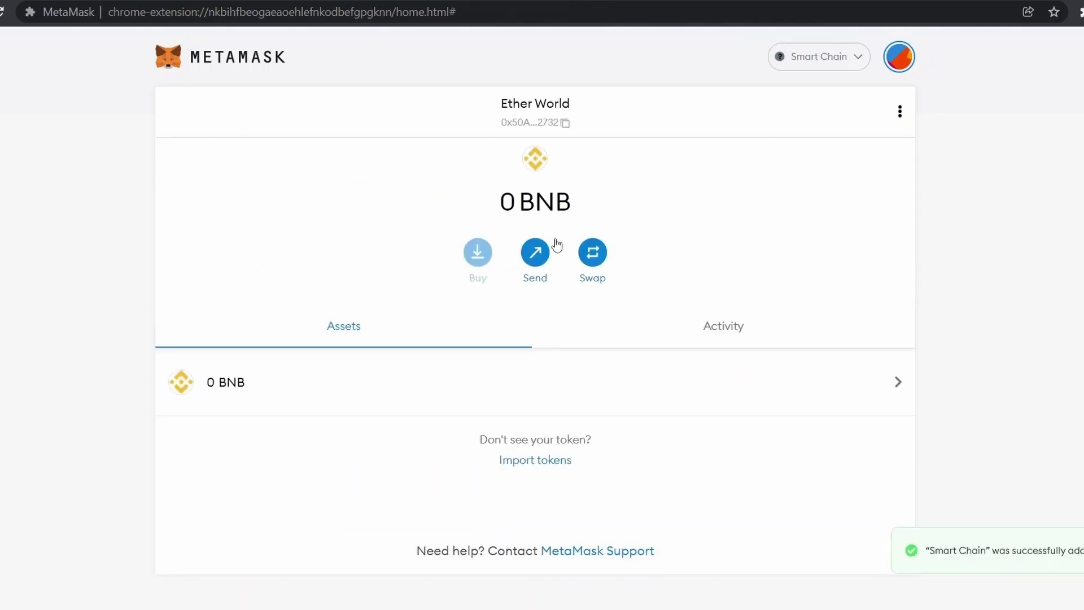
{"action": "left_click", "coordinate": [836, 59]}
{"action": "left_click", "coordinate": [773, 206]}
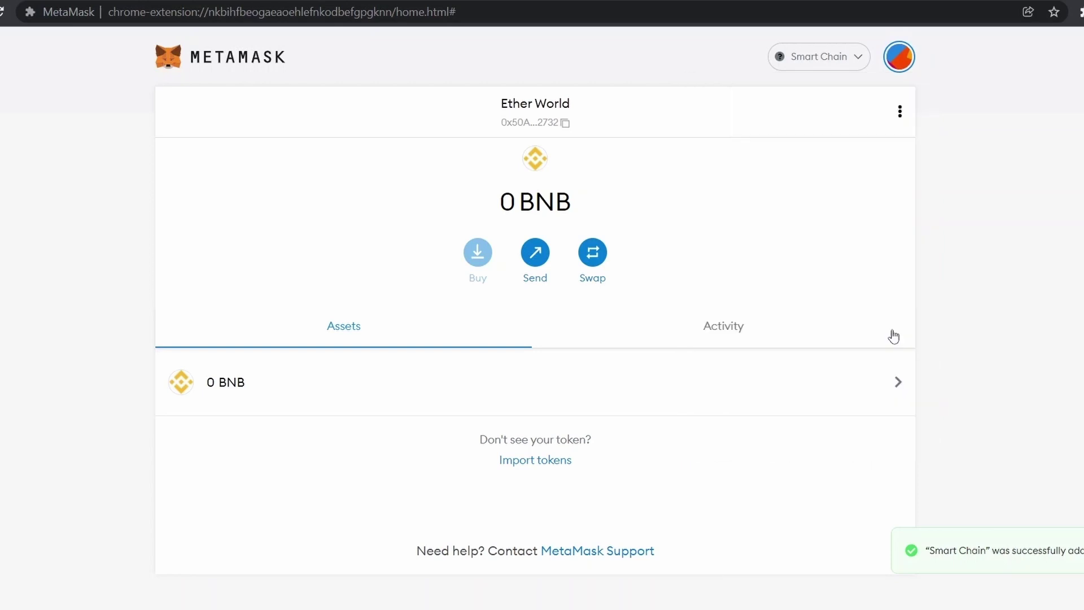